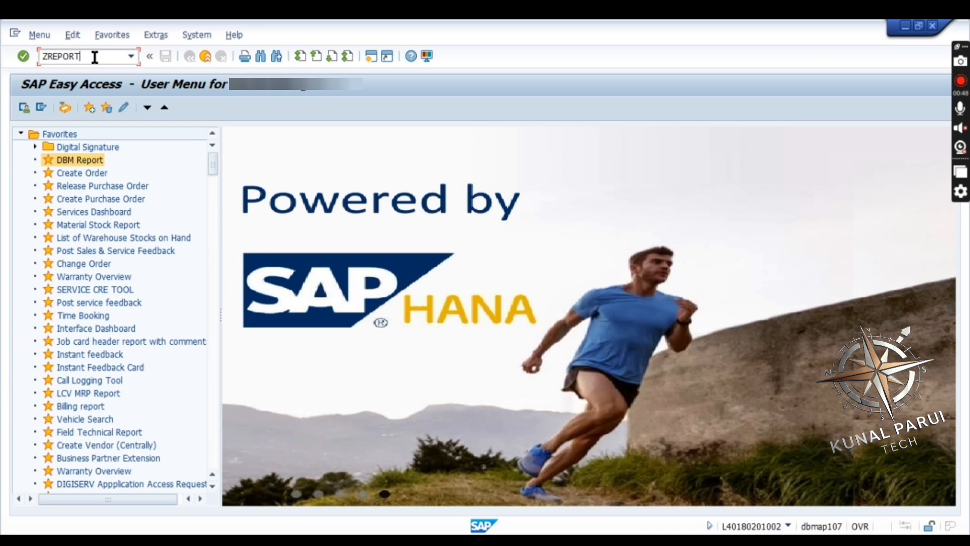
# Run the ZREPORT transaction and open the Free Service due report from the service reports
pyautogui.press('Return')
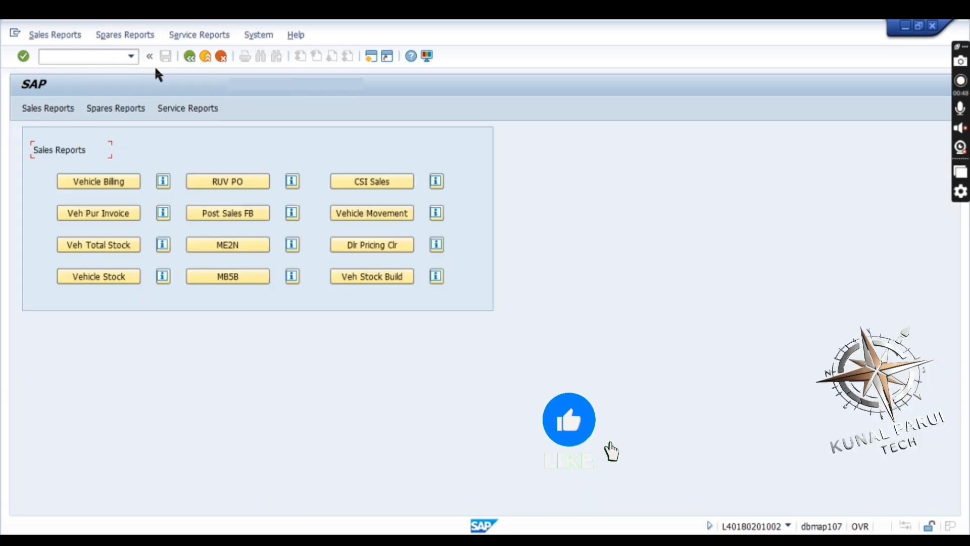
pyautogui.click(183, 112)
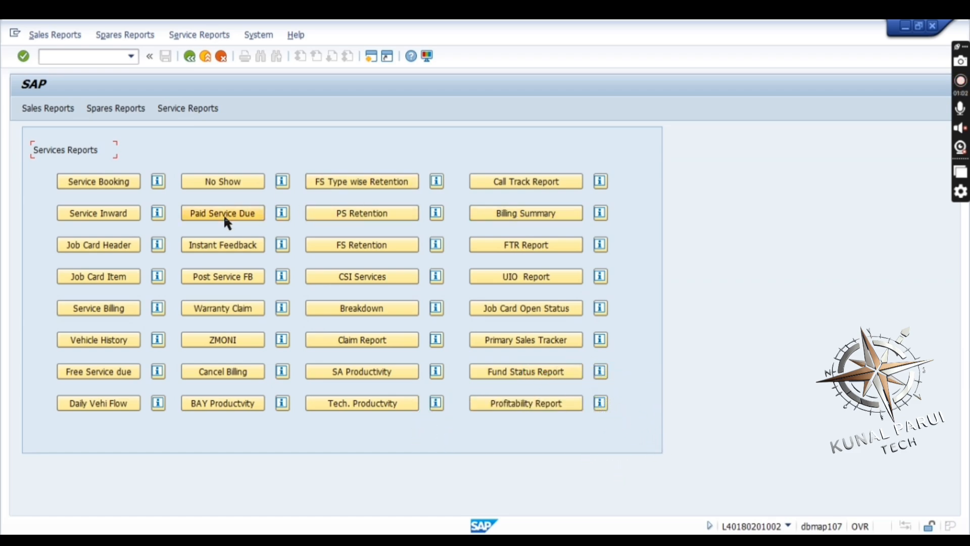
pyautogui.click(101, 372)
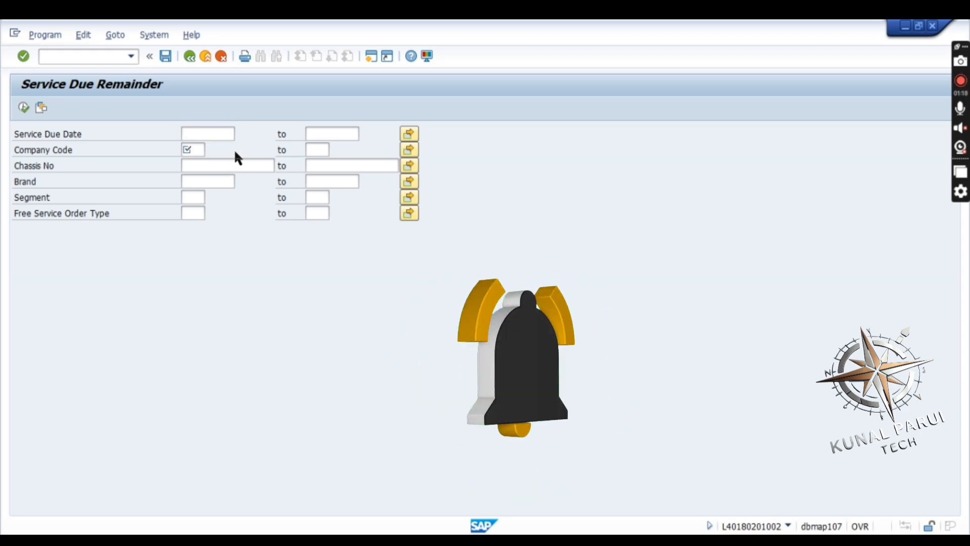
# Set the start of the Service Due Date range to 01.12.2024 using the calendar
pyautogui.click(234, 132)
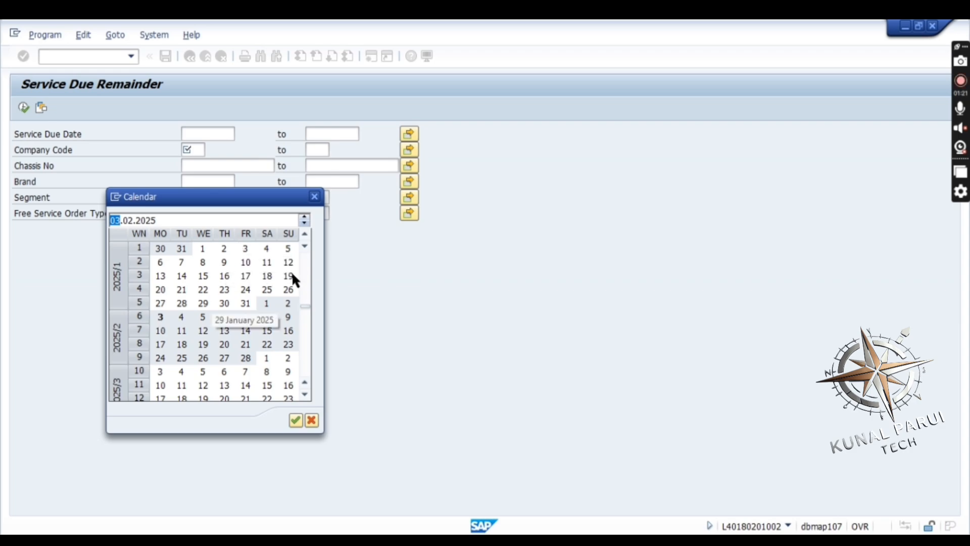
pyautogui.click(305, 234)
pyautogui.click(304, 235)
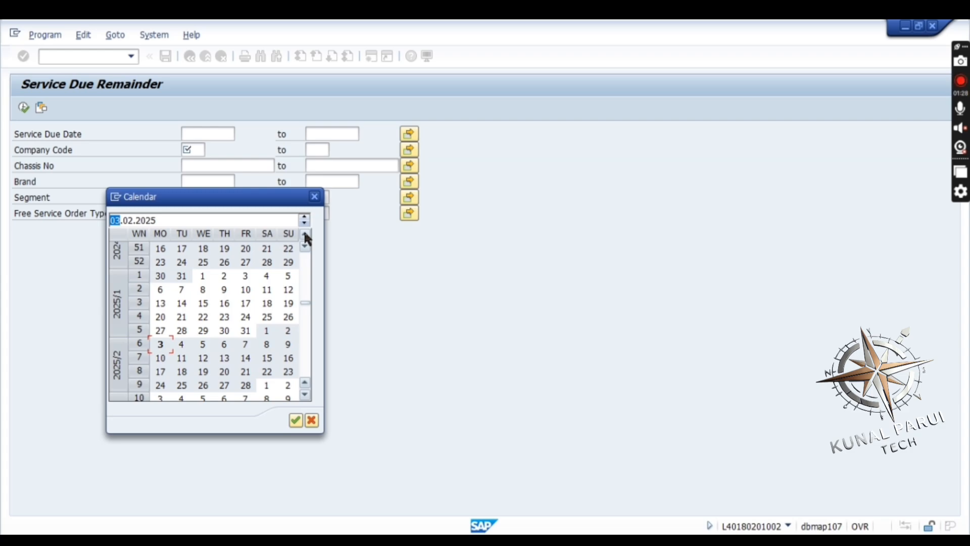
pyautogui.click(305, 234)
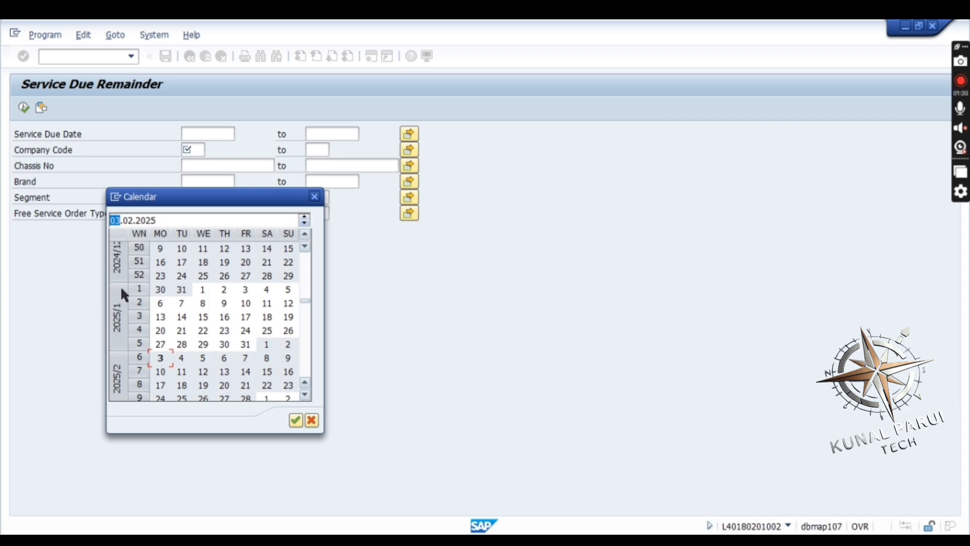
pyautogui.click(304, 234)
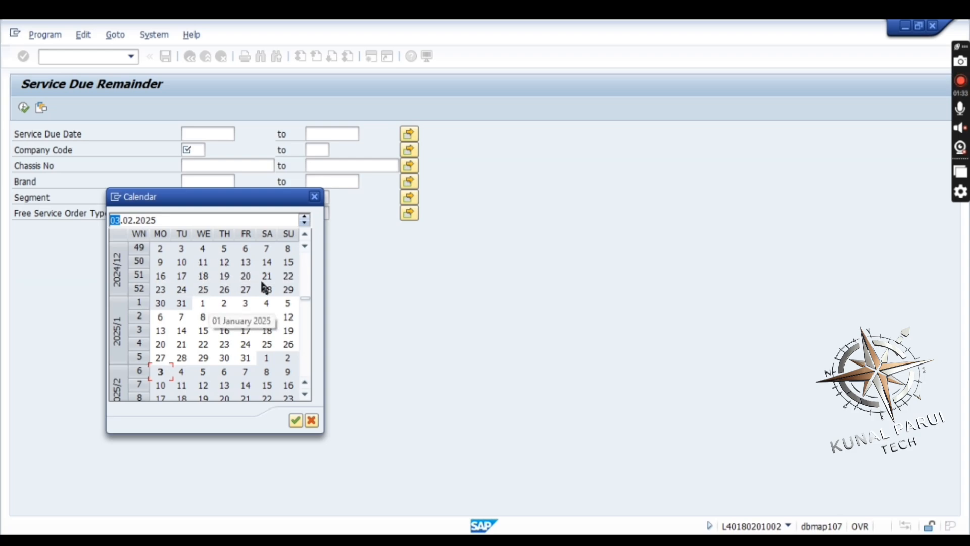
pyautogui.click(304, 234)
pyautogui.click(305, 234)
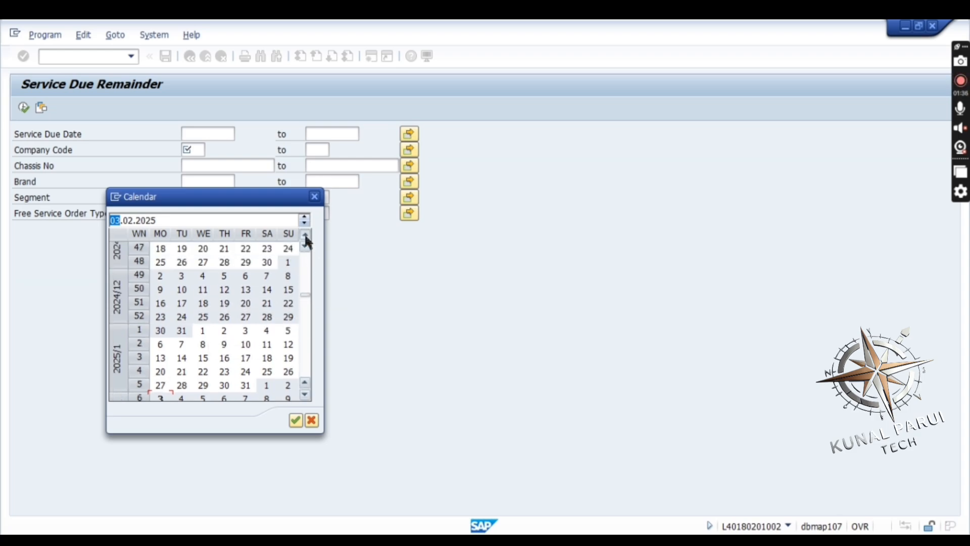
pyautogui.doubleClick(287, 261)
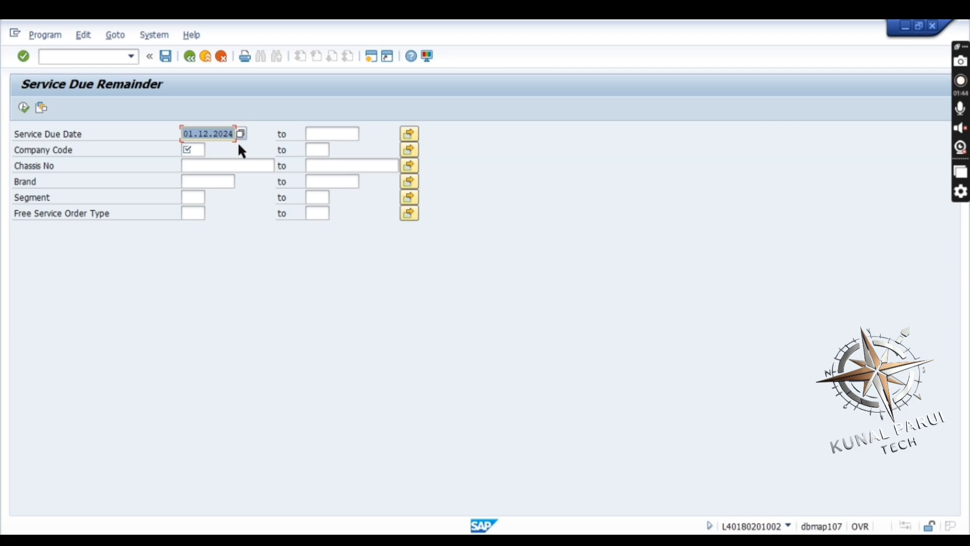
# Set the end of the Service Due Date range to 28.02.2025 using the calendar
pyautogui.click(332, 132)
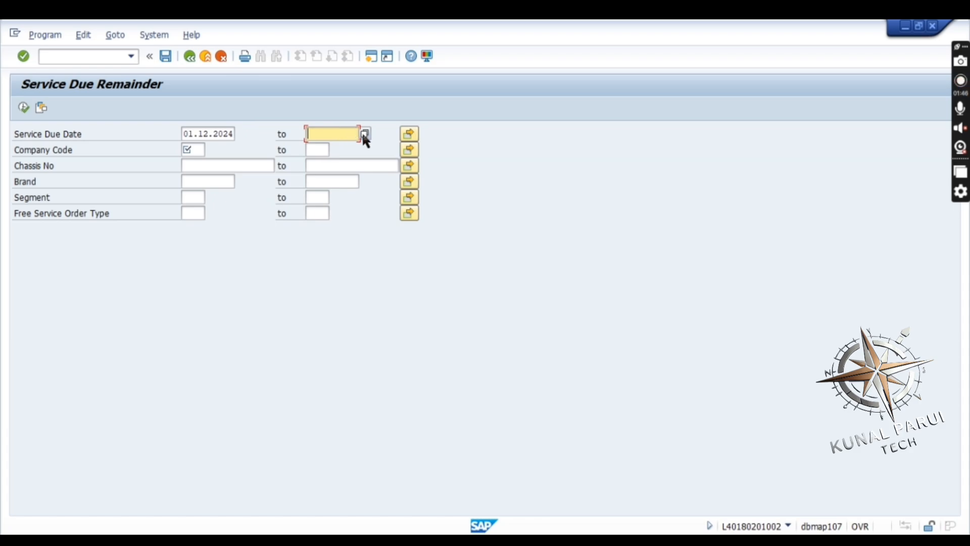
pyautogui.click(365, 134)
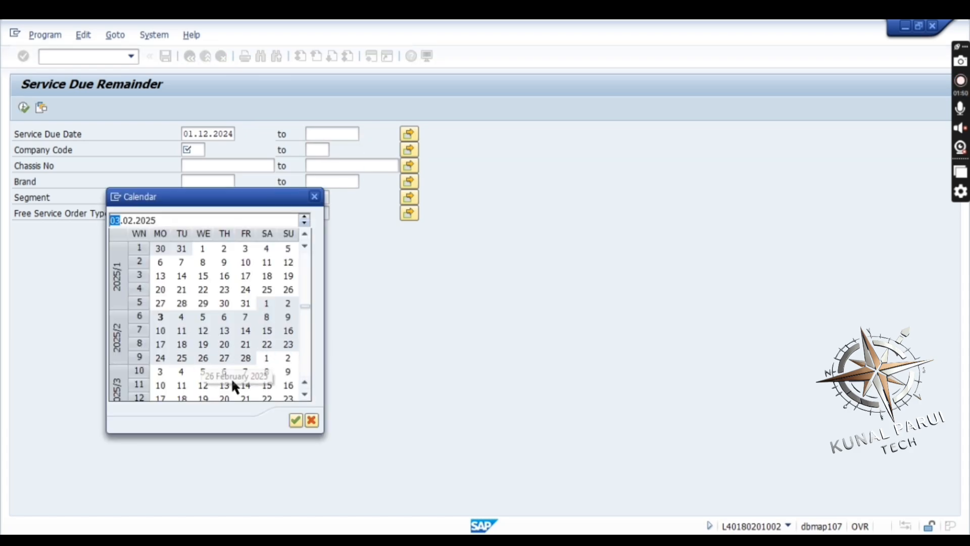
pyautogui.doubleClick(247, 359)
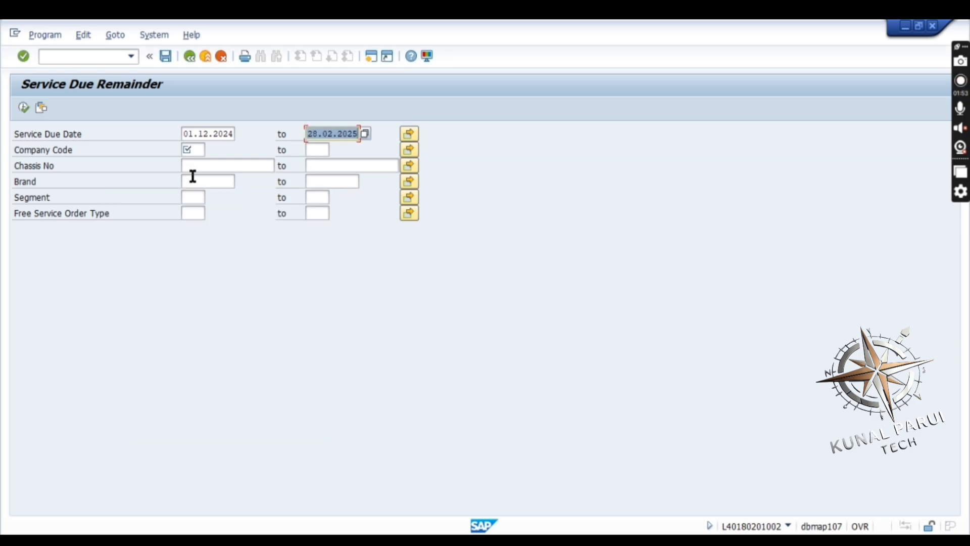
# Enter company code L401, leave the remaining selection fields empty, and execute the service due report
pyautogui.click(204, 152)
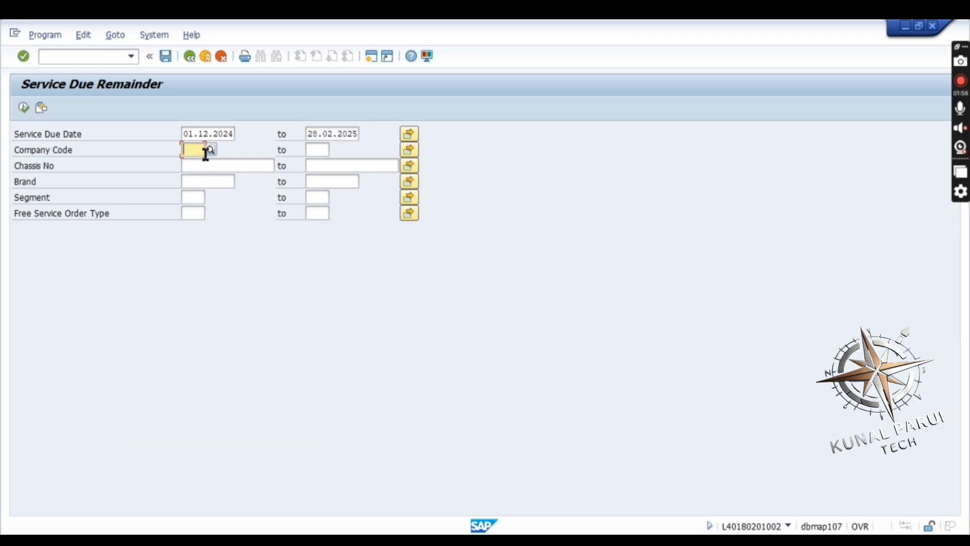
pyautogui.write('L401')
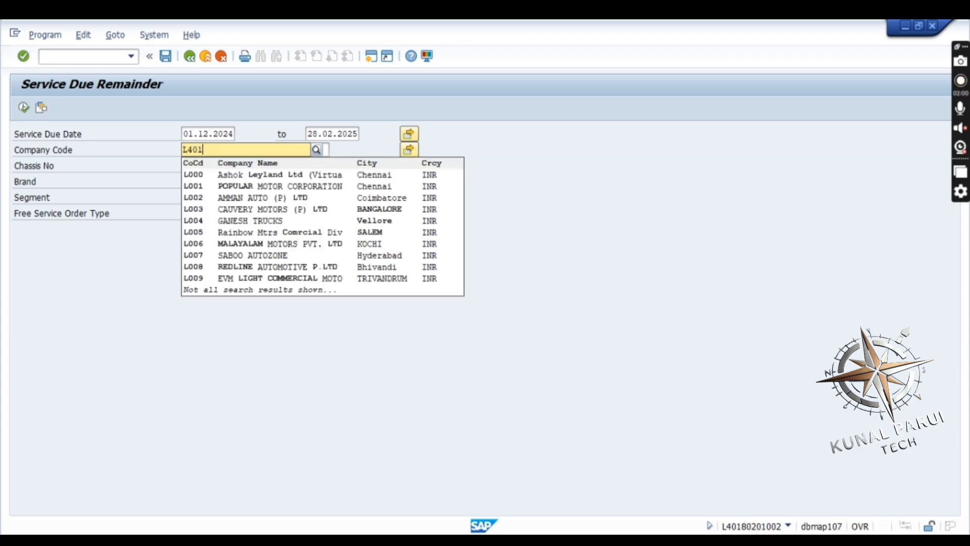
pyautogui.click(207, 174)
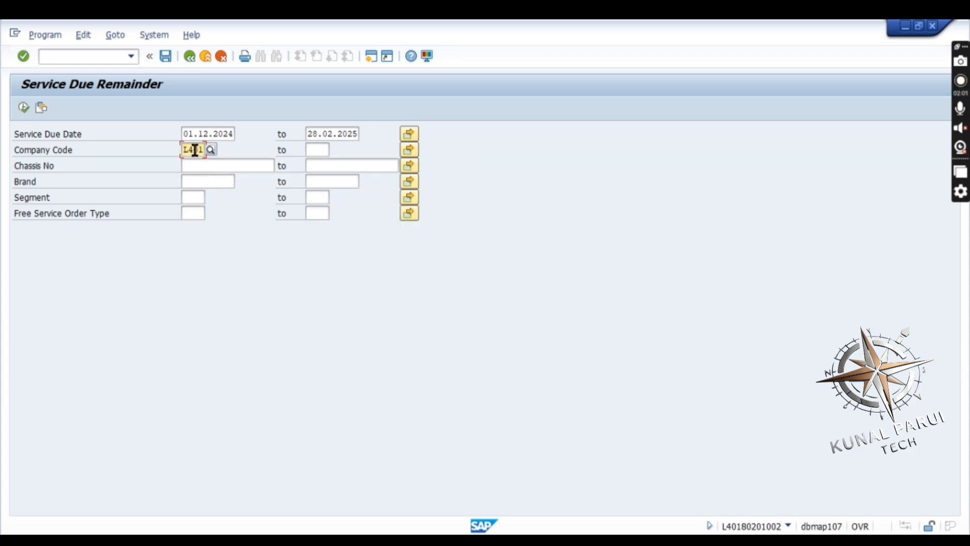
pyautogui.click(194, 167)
pyautogui.click(195, 213)
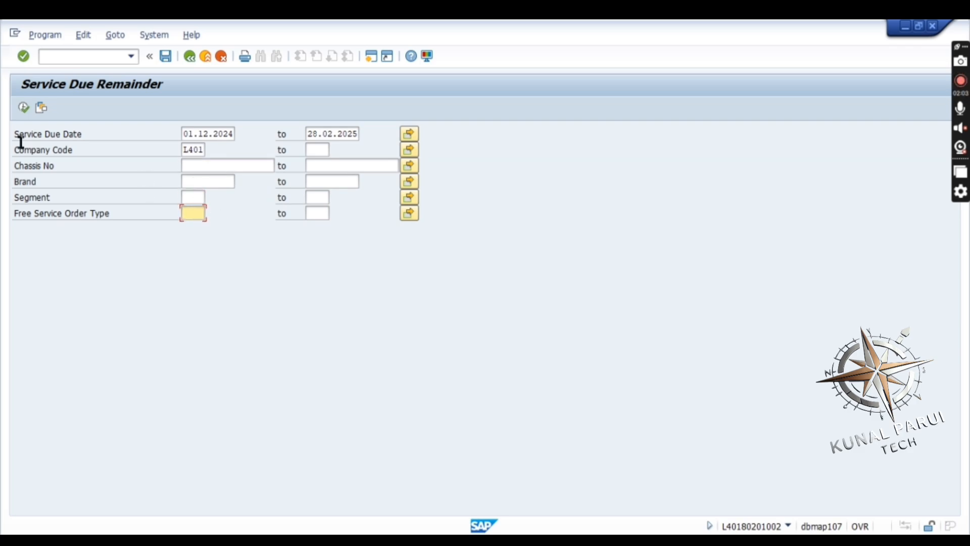
pyautogui.click(22, 106)
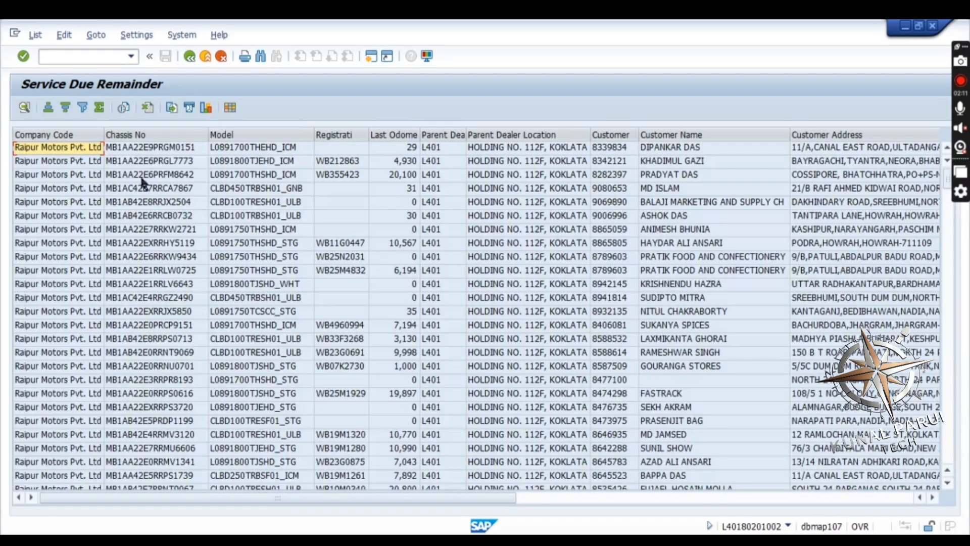
# Examine the first vehicle's record from the customer name through the service, brand and EW columns
pyautogui.click(685, 149)
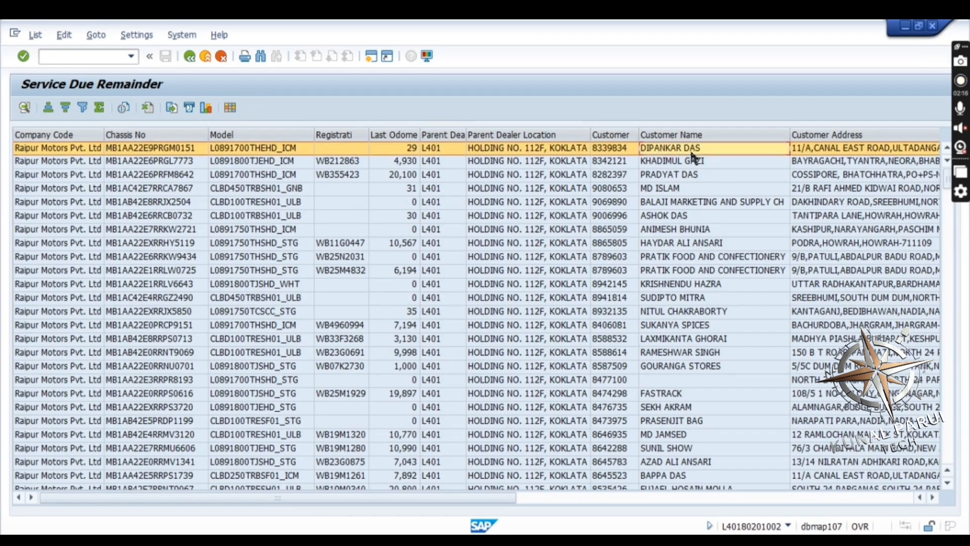
pyautogui.press('Right')
pyautogui.press('Right')
pyautogui.press('Right')
pyautogui.press('Right')
pyautogui.press('Right')
pyautogui.press('Right')
pyautogui.press('Right')
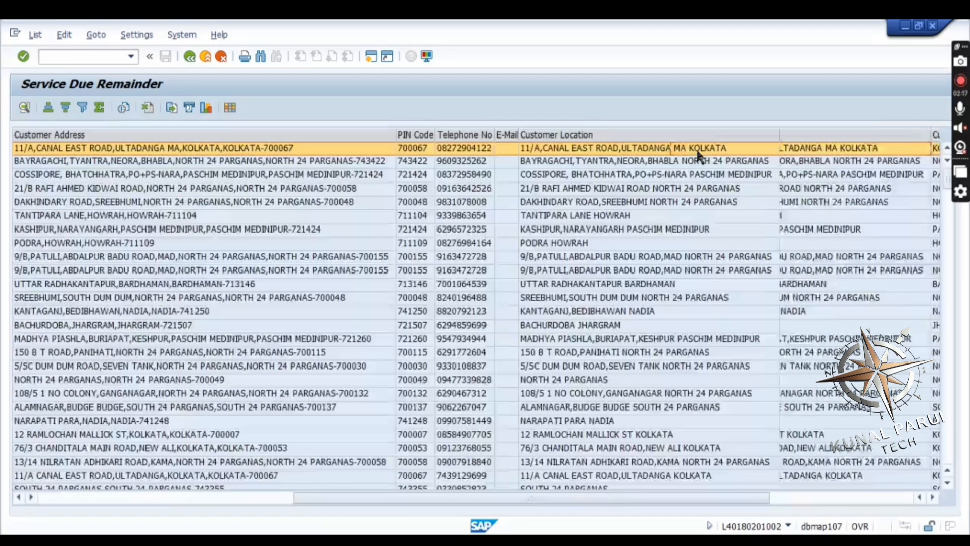
pyautogui.press('Right')
pyautogui.press('Right')
pyautogui.press('Right')
pyautogui.press('Right')
pyautogui.press('Right')
pyautogui.press('Right')
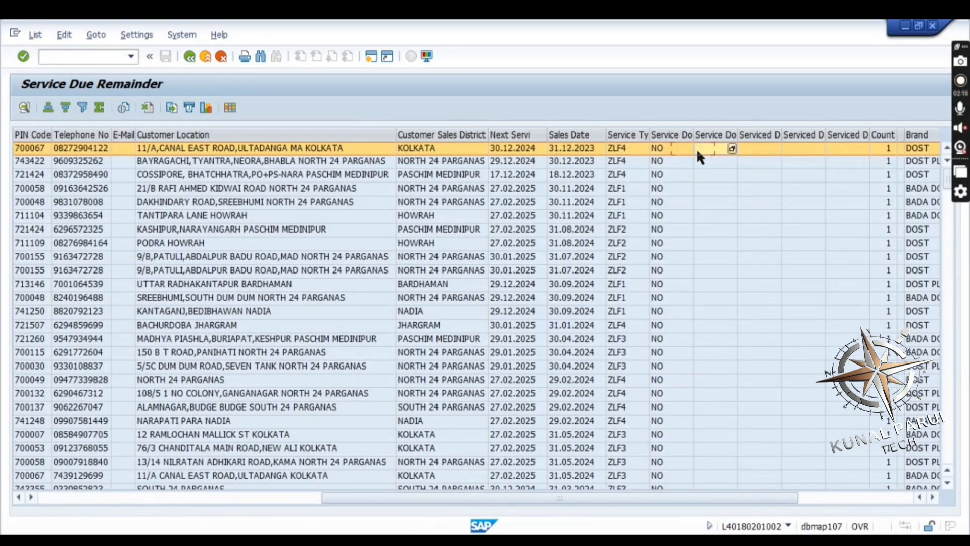
pyautogui.press('Right')
pyautogui.press('Right')
pyautogui.press('Right')
pyautogui.press('Right')
pyautogui.press('Right')
pyautogui.press('Right')
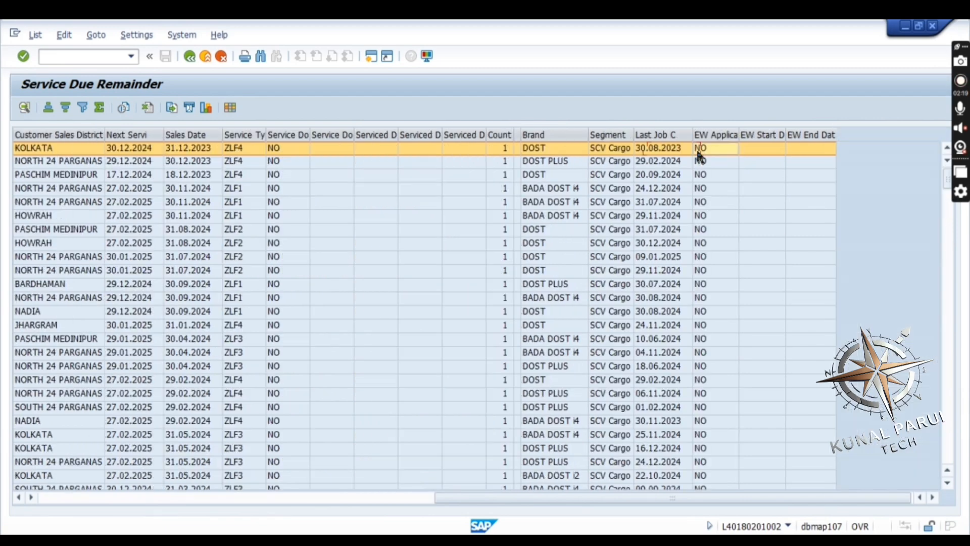
# Check the service-done status for the first three vehicles in the report
pyautogui.press('Left')
pyautogui.press('Left')
pyautogui.press('Left')
pyautogui.press('Left')
pyautogui.press('Left')
pyautogui.press('Left')
pyautogui.press('Left')
pyautogui.press('Left')
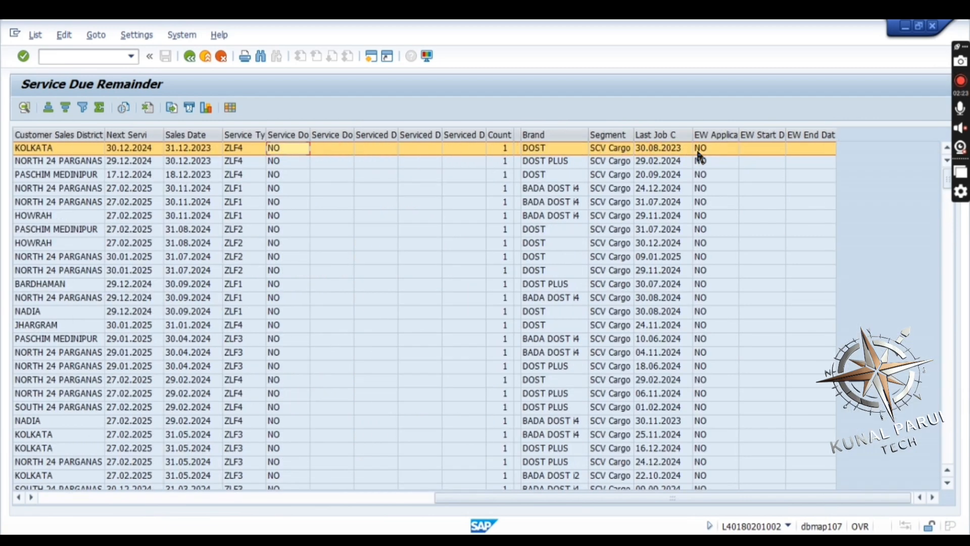
pyautogui.click(277, 160)
pyautogui.click(278, 171)
# Start exporting the service due list as a spreadsheet
pyautogui.click(30, 38)
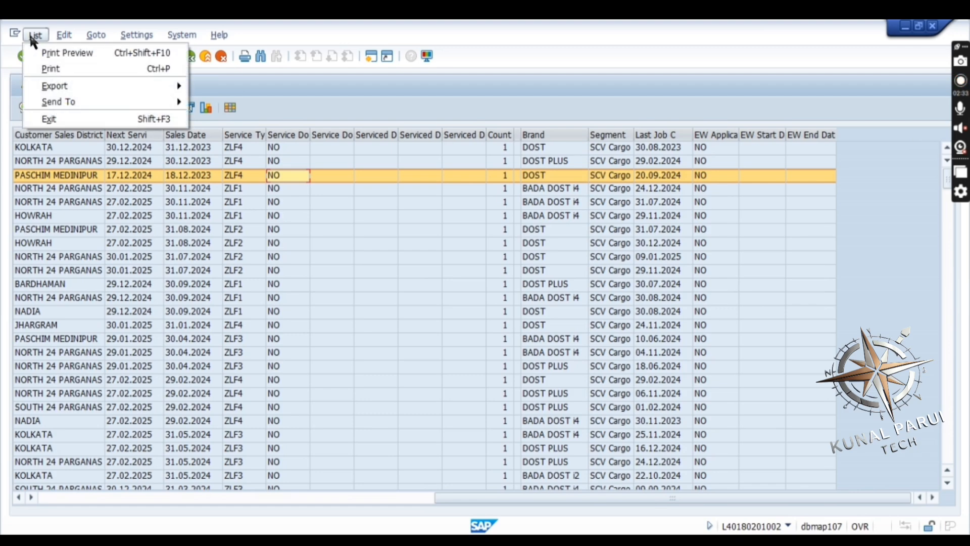
pyautogui.moveTo(50, 87)
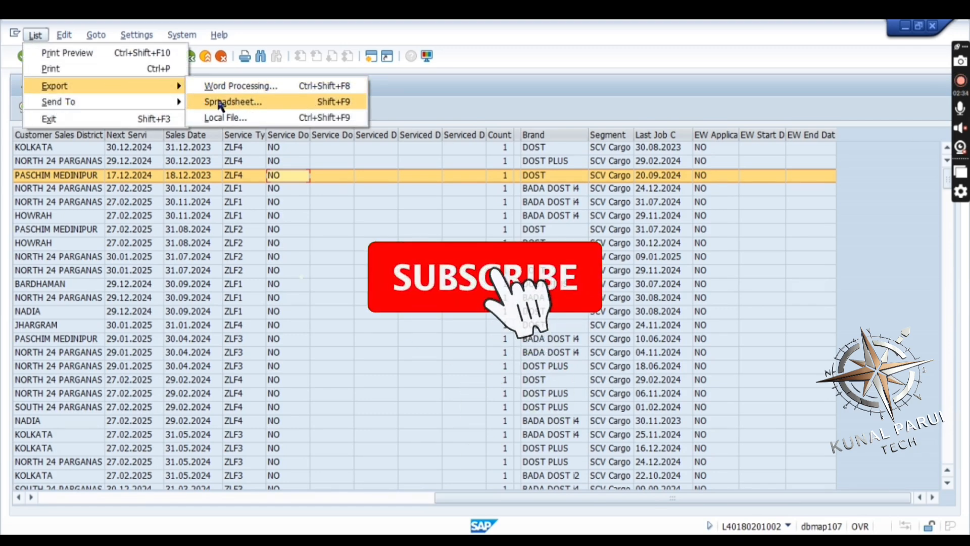
pyautogui.click(260, 101)
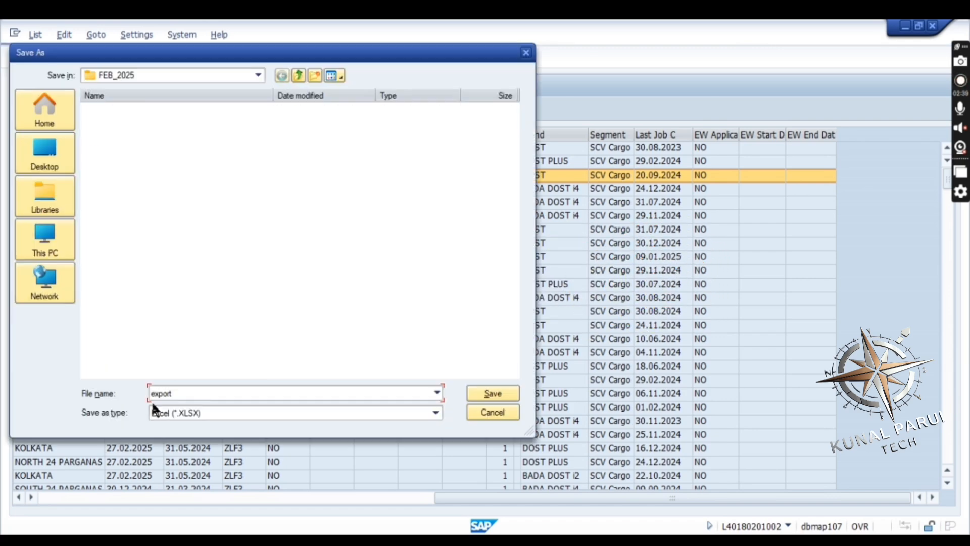
# Name the Excel export file FSB DUE ON FEB_2025
pyautogui.doubleClick(188, 388)
pyautogui.press('BackSpace')
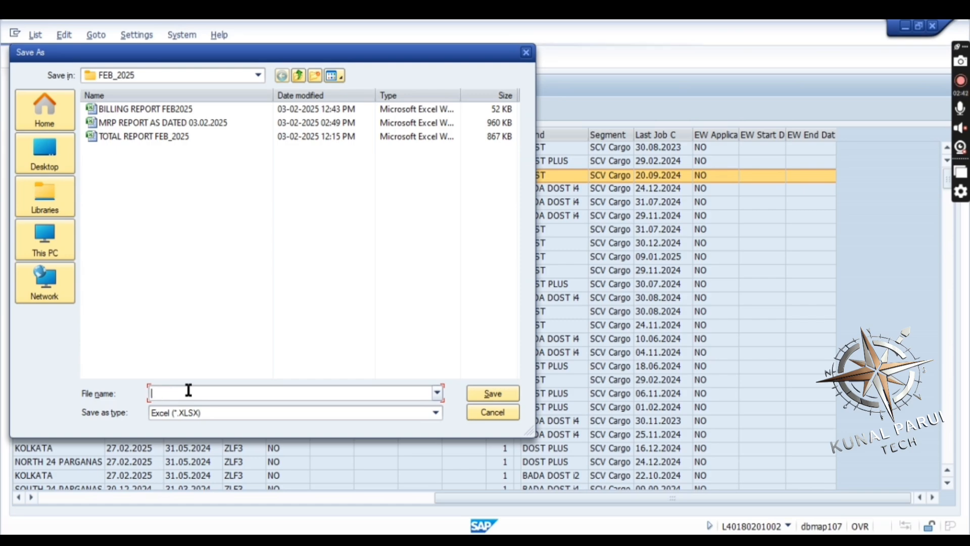
pyautogui.write('F')
pyautogui.press('BackSpace')
pyautogui.write('FSR')
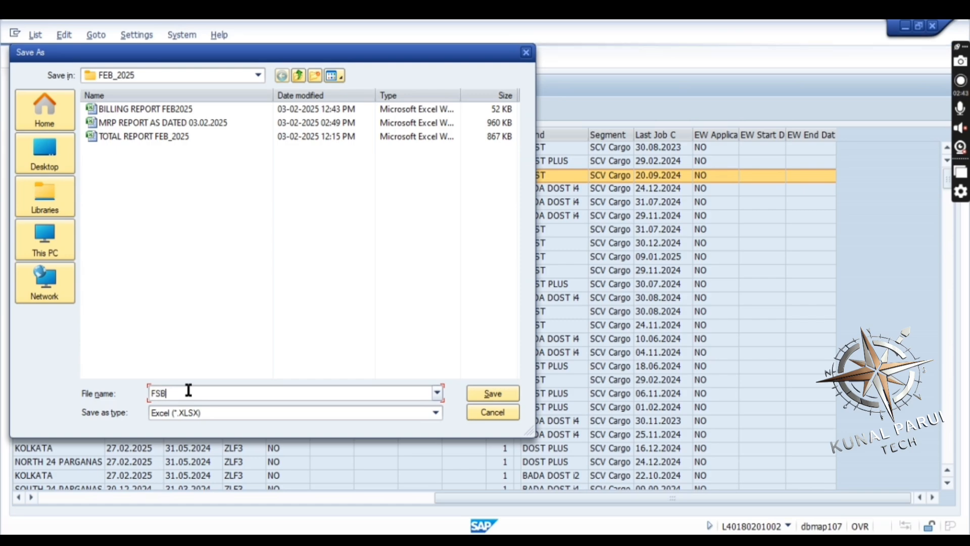
pyautogui.press('BackSpace')
pyautogui.press('BackSpace')
pyautogui.press('BackSpace')
pyautogui.write('FSB D')
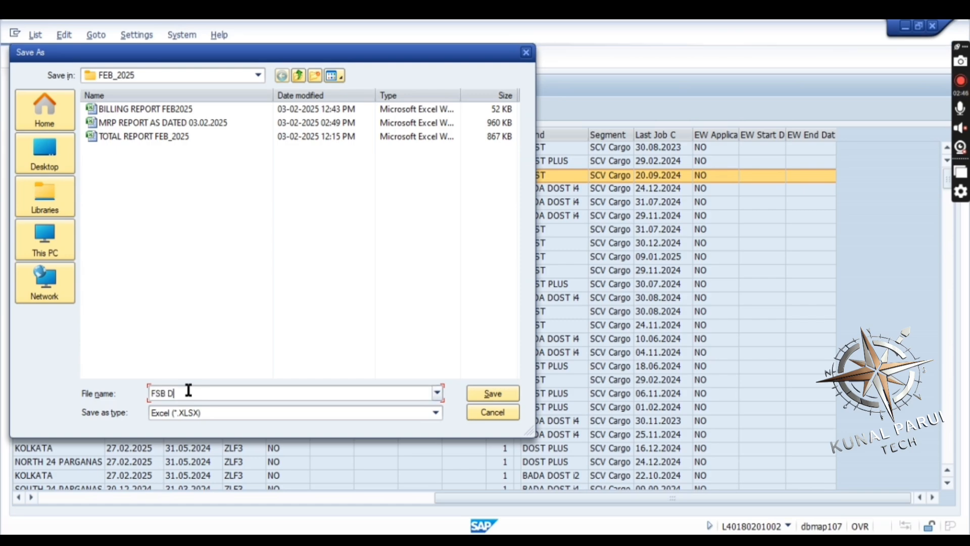
pyautogui.write('UE')
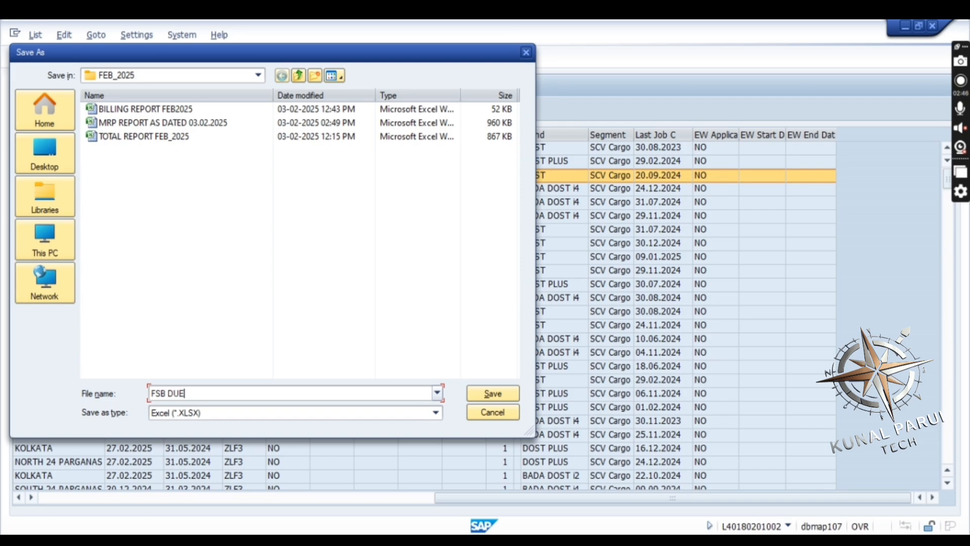
pyautogui.write(' JAN')
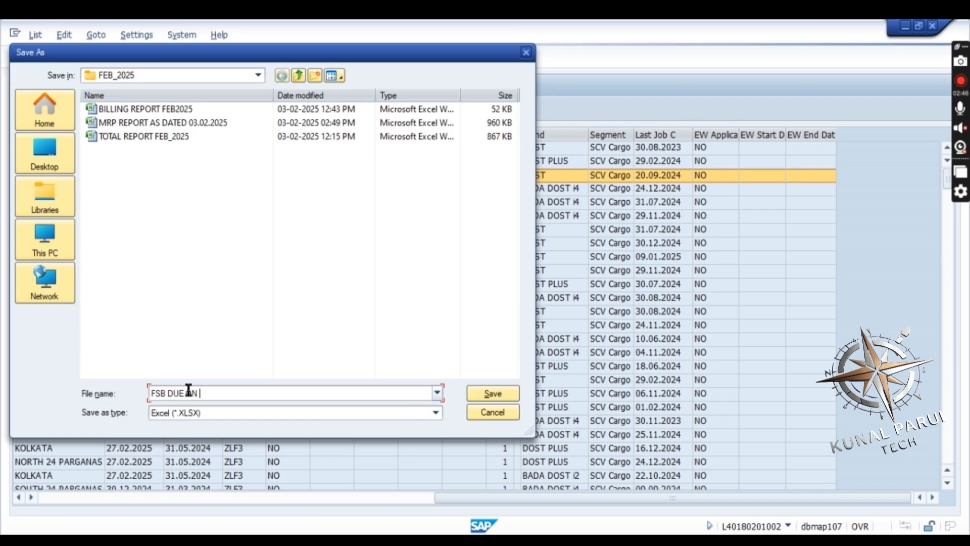
pyautogui.write(' FEB_2')
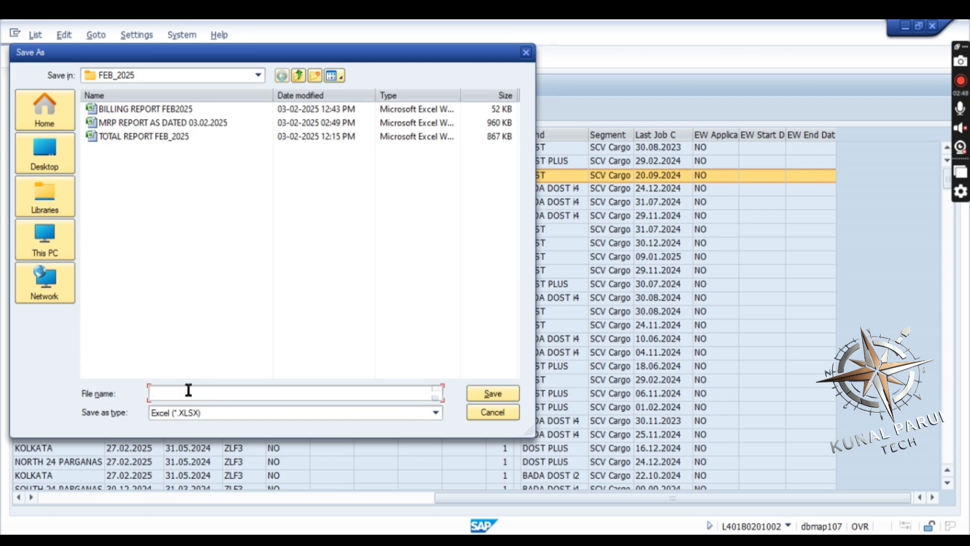
pyautogui.write('025')
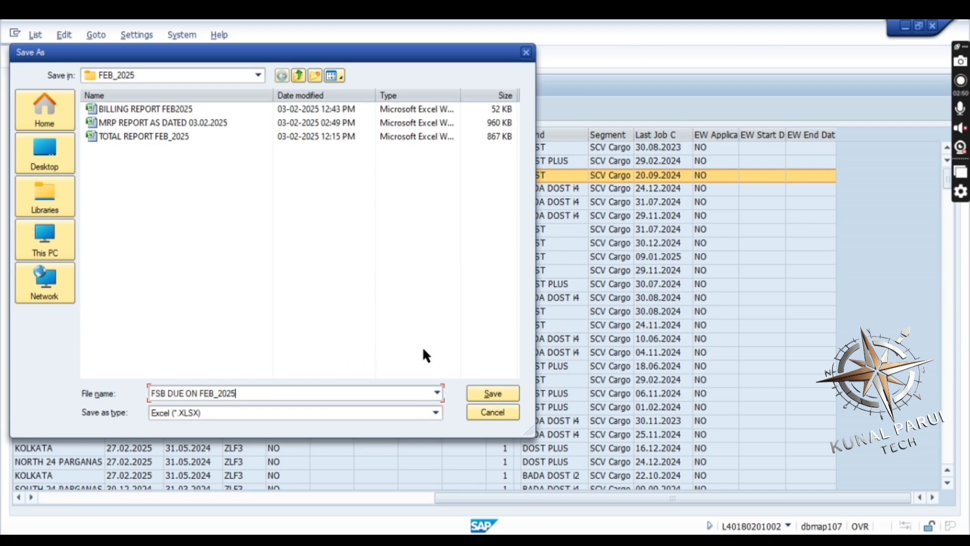
# Save the export in the FEB_2025 folder and allow SAP to create and open the file
pyautogui.click(485, 393)
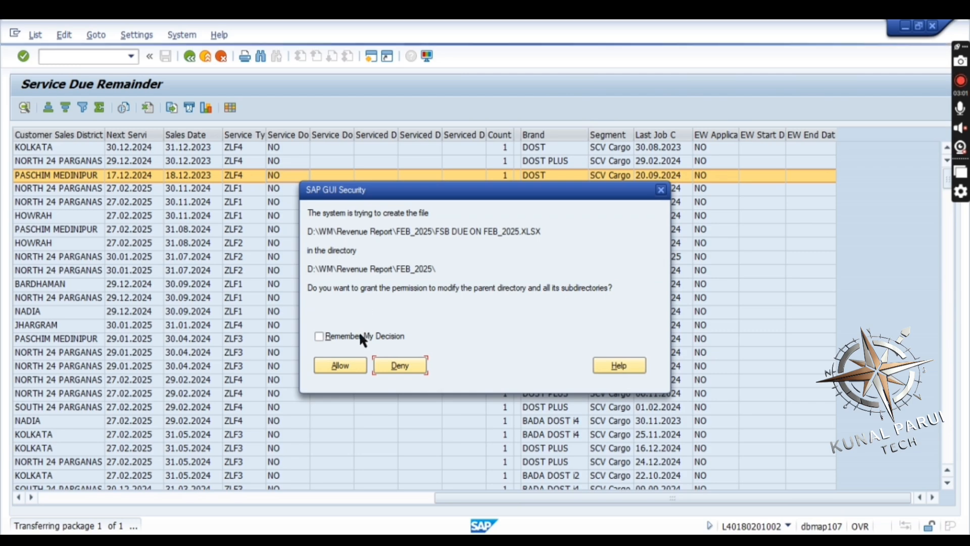
pyautogui.click(332, 369)
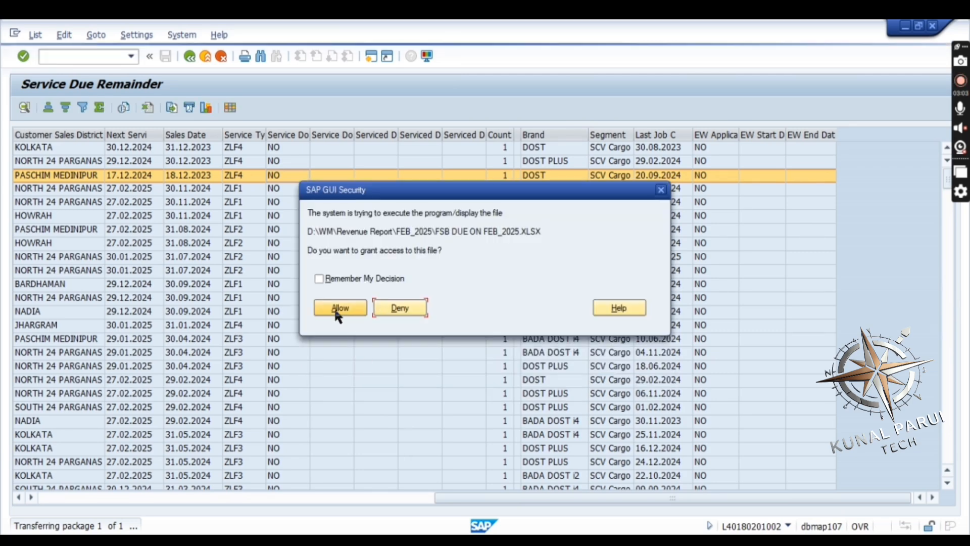
pyautogui.click(340, 308)
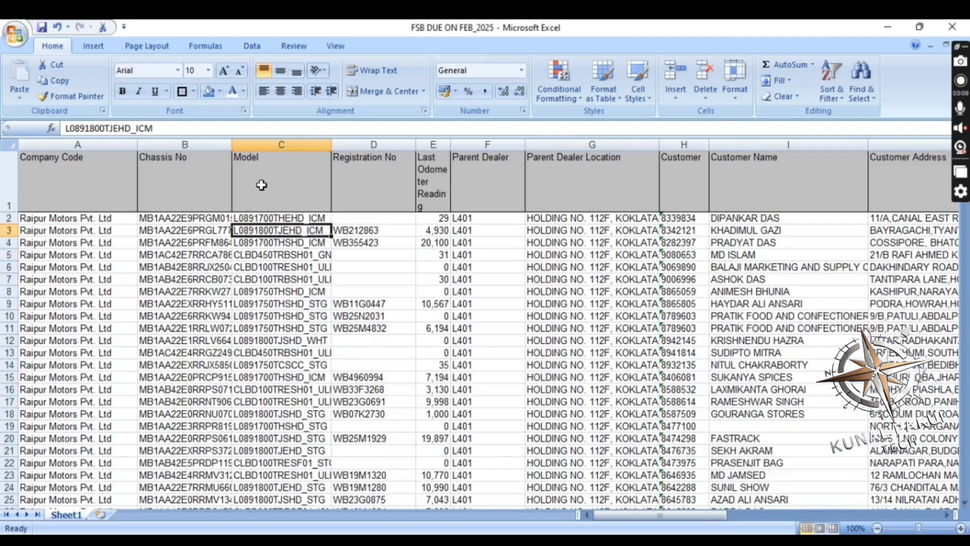
# Turn on filters for the header row of the exported FSB DUE ON FEB_2025 sheet
pyautogui.click(262, 185)
pyautogui.click(297, 228)
pyautogui.click(388, 177)
pyautogui.press('Right')
pyautogui.press('Right')
pyautogui.press('Right')
pyautogui.press('Right')
pyautogui.press('Right')
pyautogui.press('Right')
pyautogui.press('Right')
pyautogui.press('Right')
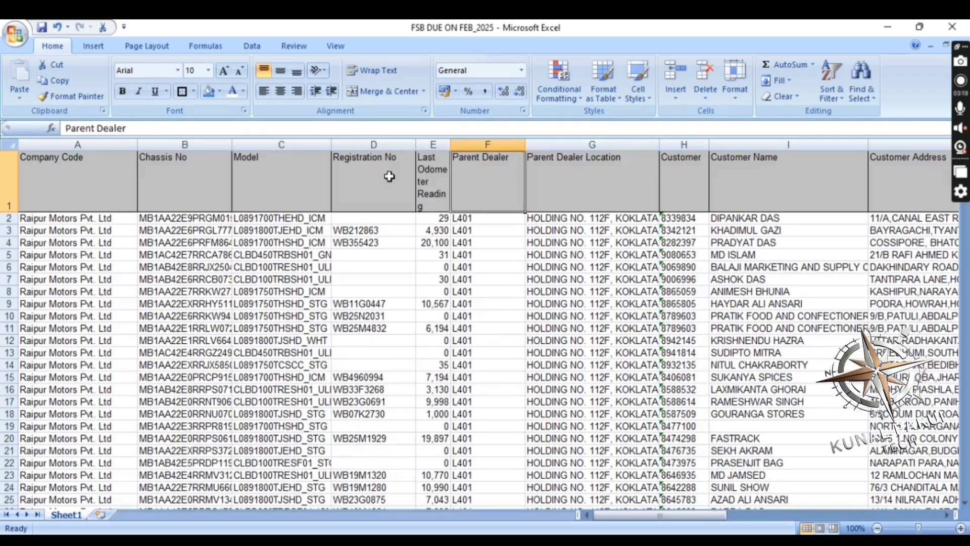
pyautogui.press('Right')
pyautogui.press('Right')
pyautogui.press('Right')
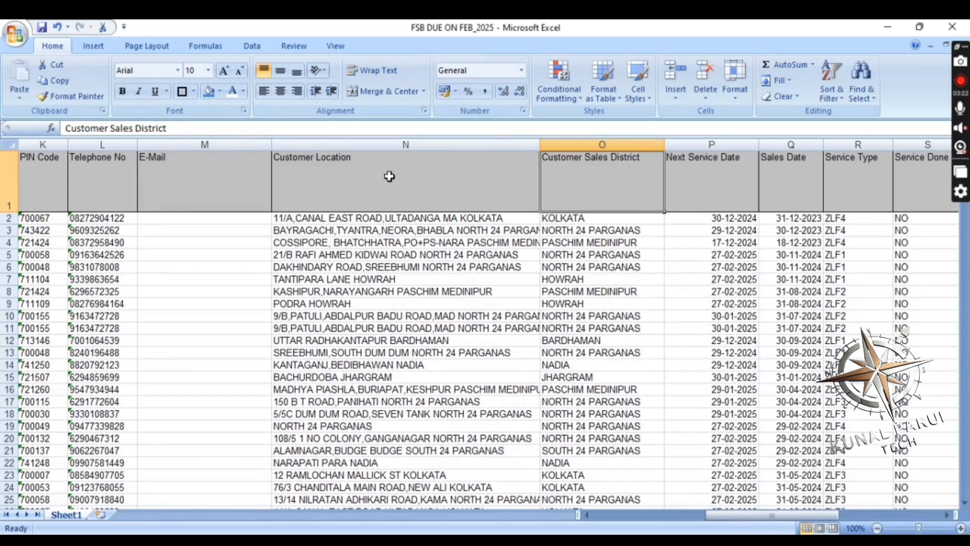
pyautogui.click(831, 91)
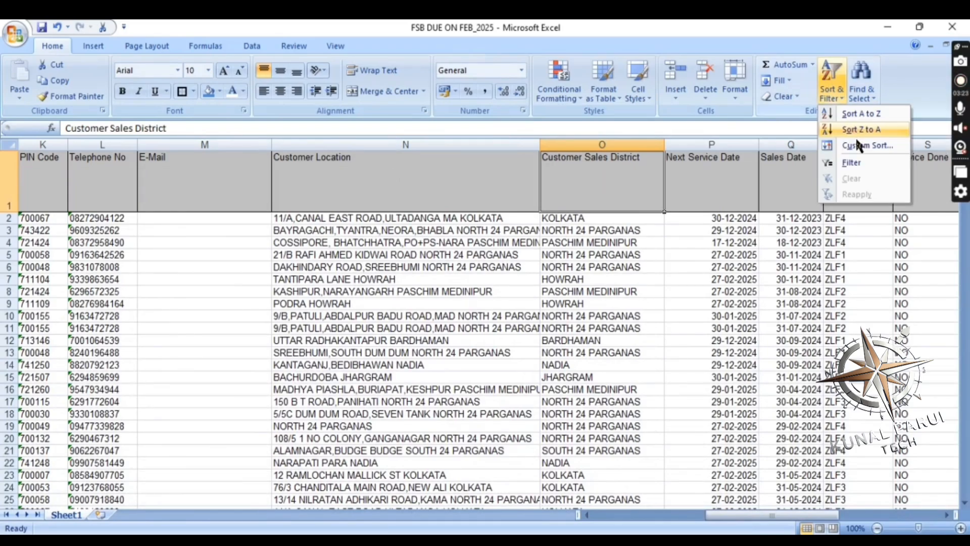
pyautogui.click(860, 158)
# Filter the Customer Sales District column to show only SOUTH 24 PARGANAS and 24 Paraganas South
pyautogui.click(592, 188)
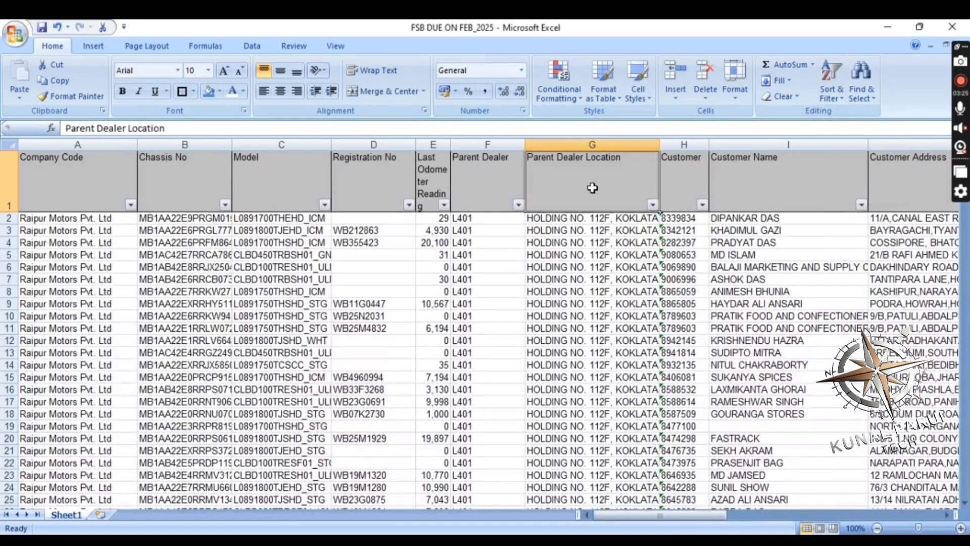
pyautogui.press('Right')
pyautogui.press('Right')
pyautogui.press('Right')
pyautogui.press('Right')
pyautogui.press('Right')
pyautogui.press('Right')
pyautogui.press('Right')
pyautogui.press('Right')
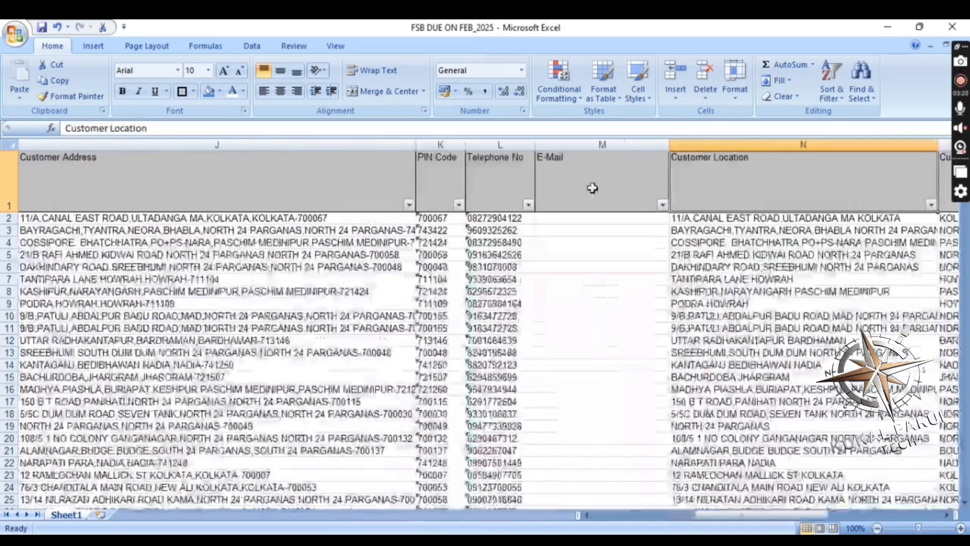
pyautogui.press('Right')
pyautogui.press('Right')
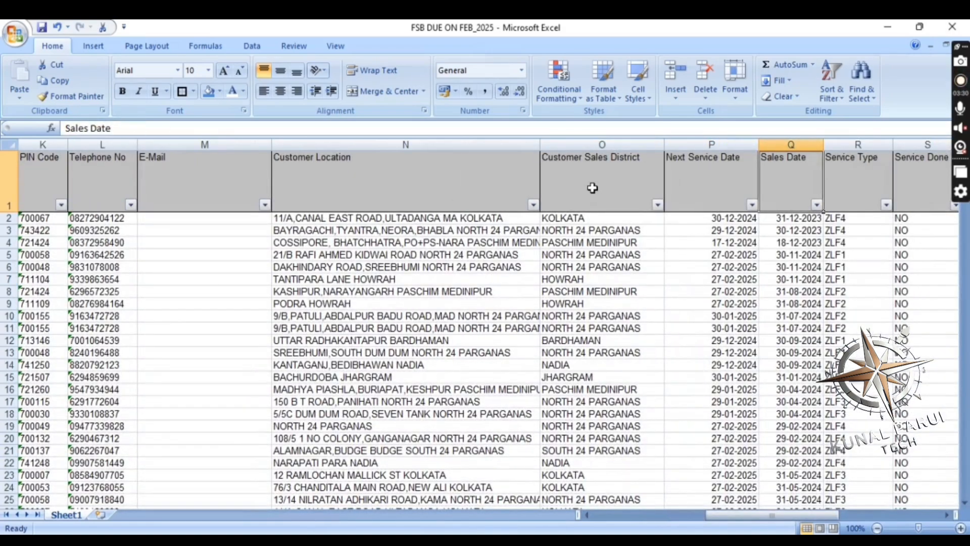
pyautogui.click(656, 205)
pyautogui.click(527, 318)
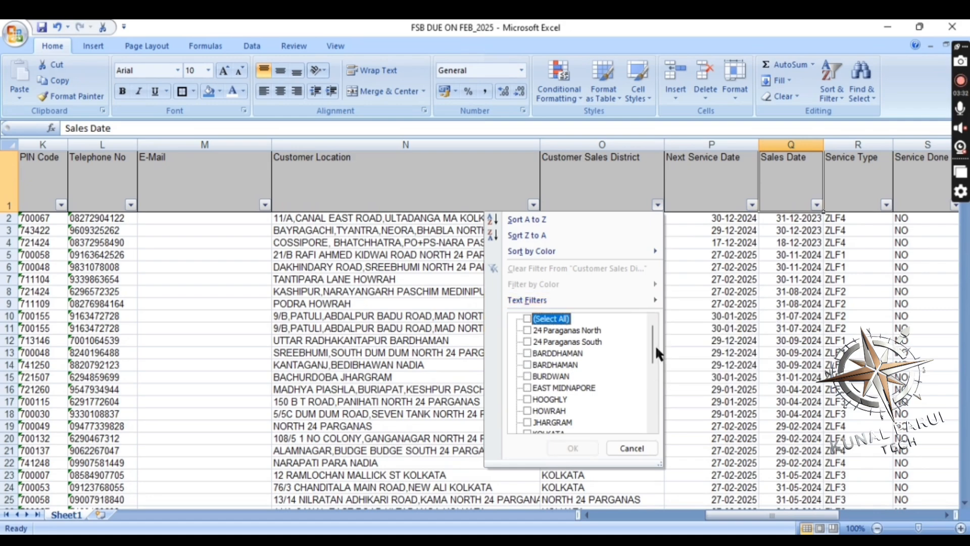
pyautogui.moveTo(651, 344); pyautogui.dragTo(660, 404)
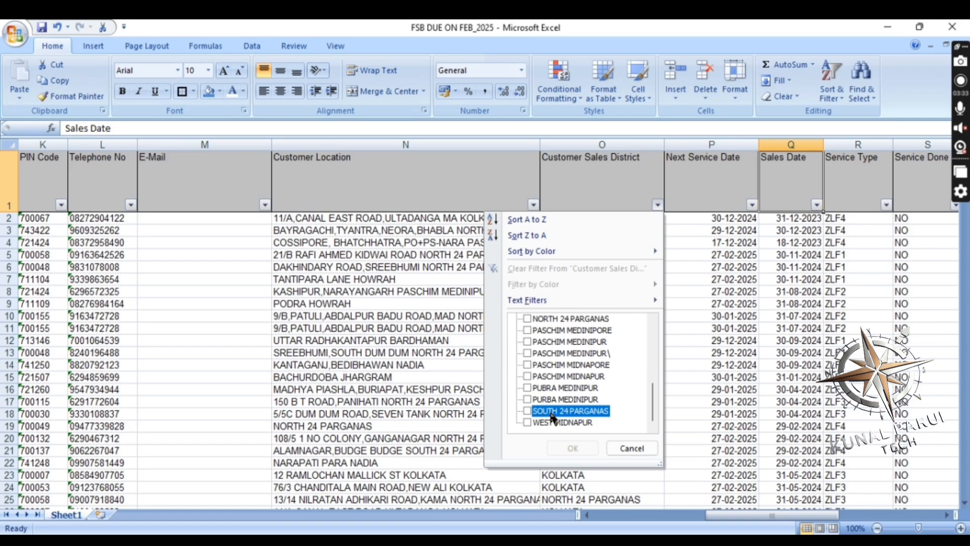
pyautogui.click(559, 340)
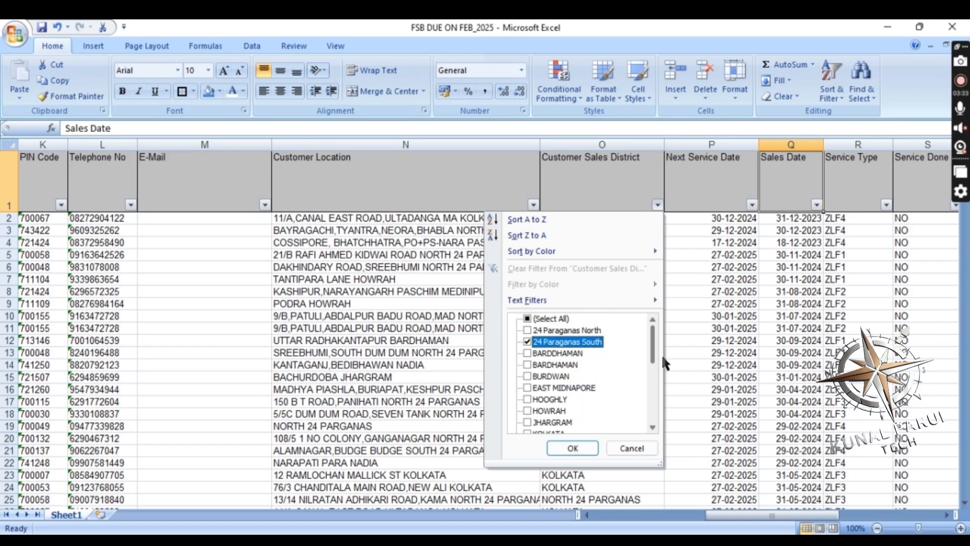
pyautogui.click(573, 448)
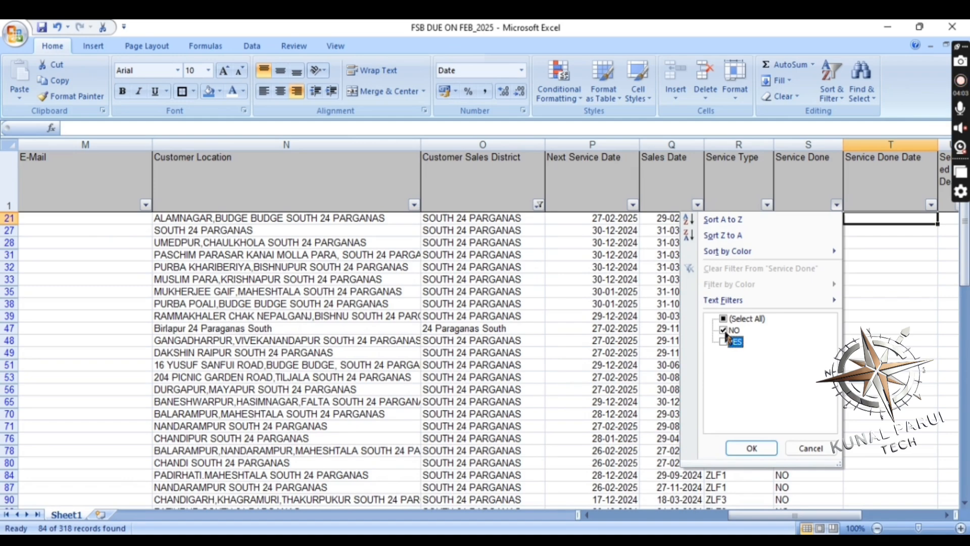
# Filter the Service Done column to show only the NO entries
pyautogui.click(755, 447)
pyautogui.click(752, 451)
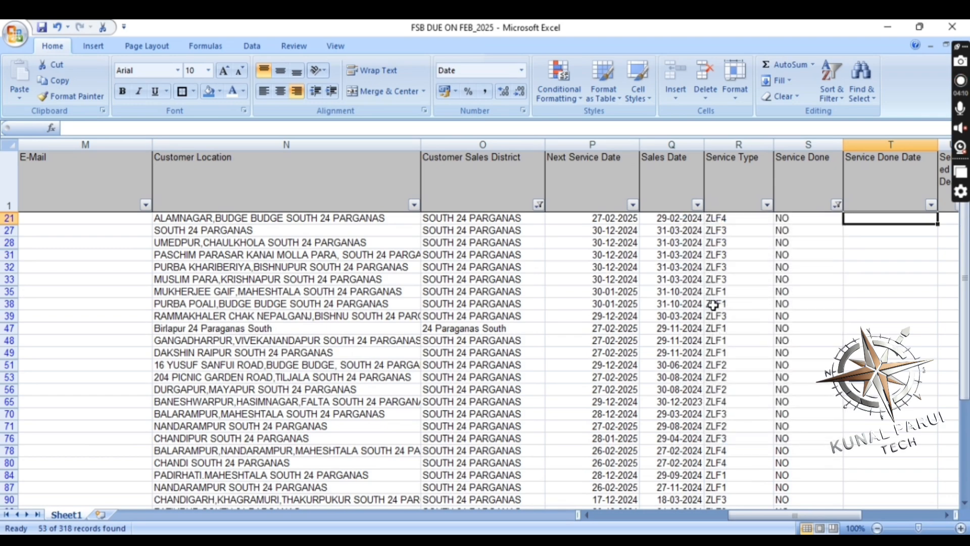
# Examine the next service dates, service types and sales districts of the filtered vehicles
pyautogui.click(783, 268)
pyautogui.click(596, 244)
pyautogui.click(739, 218)
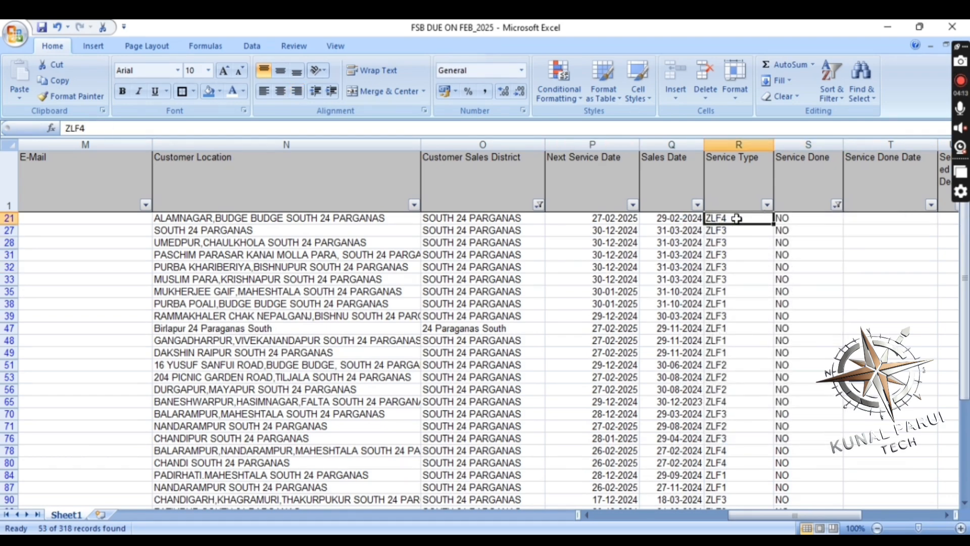
pyautogui.click(740, 232)
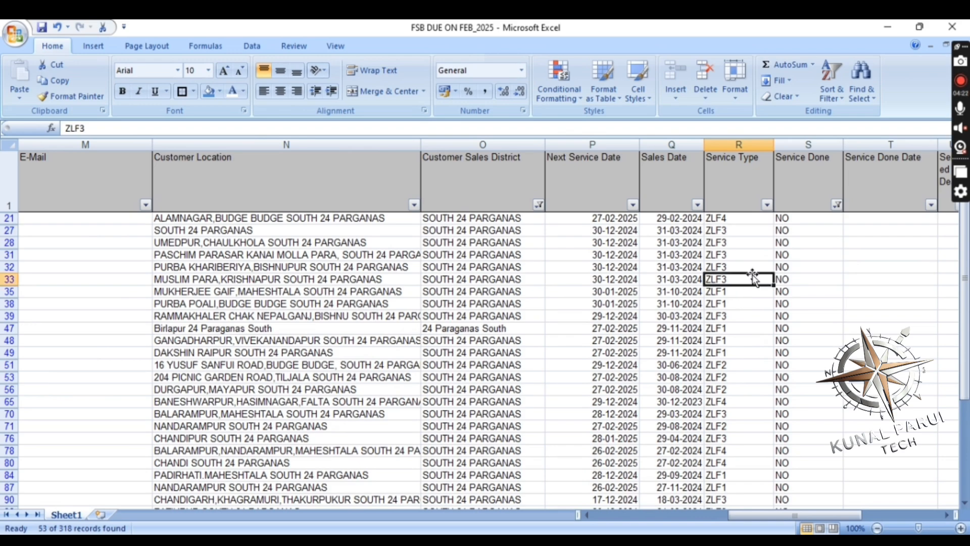
pyautogui.click(756, 279)
pyautogui.click(464, 221)
pyautogui.click(478, 239)
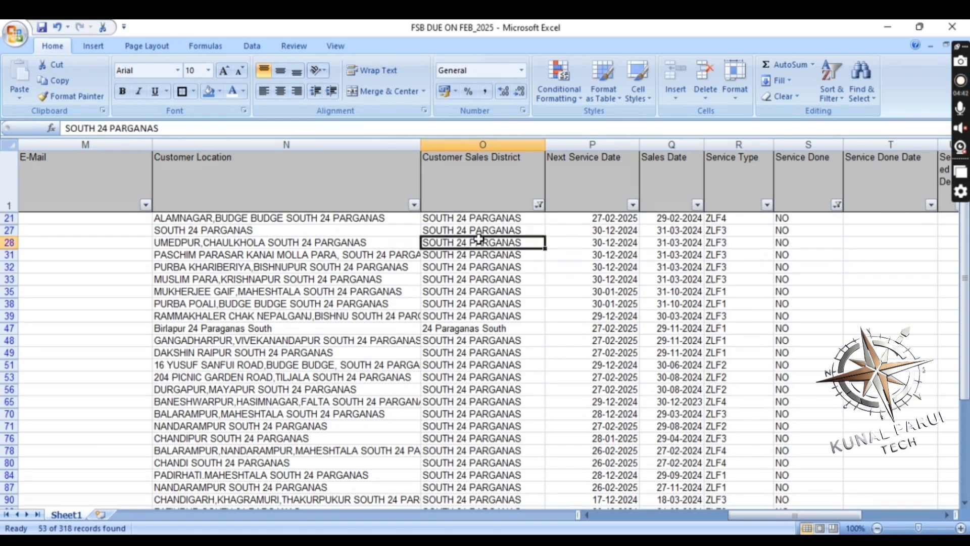
pyautogui.click(463, 302)
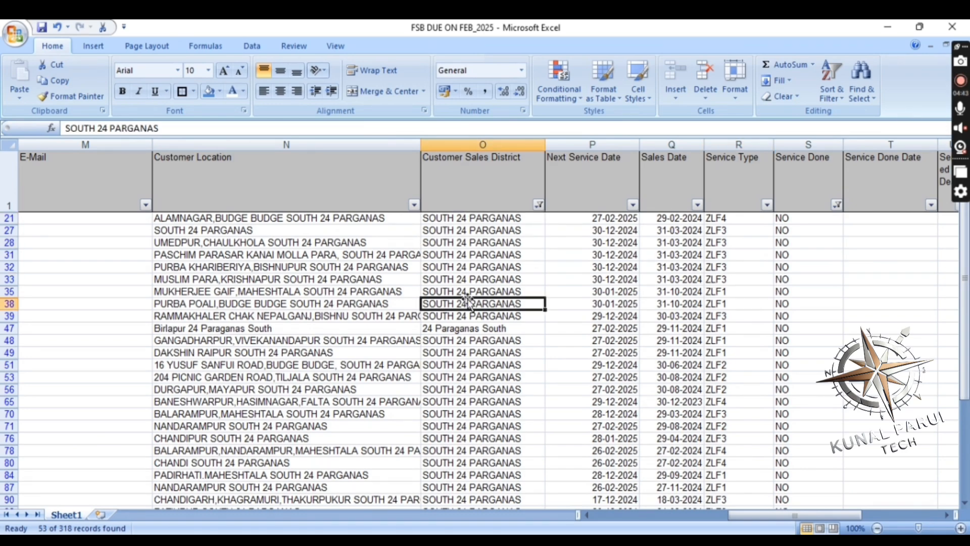